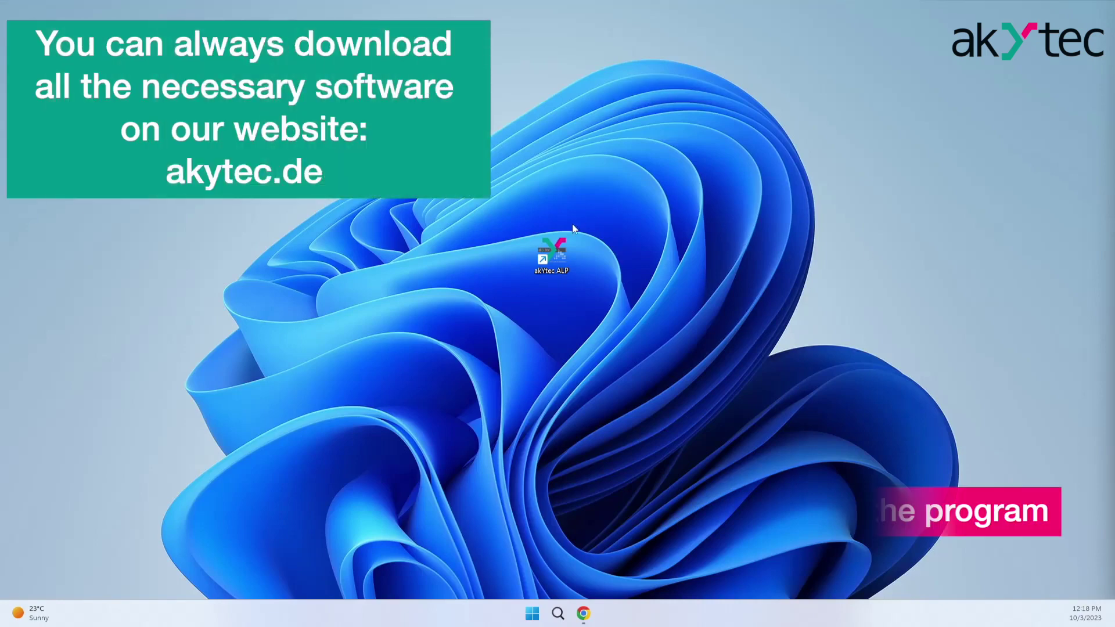
- Launch akYtec ALP from its desktop shortcut
{"action": "double_click", "coordinate": [561, 256]}
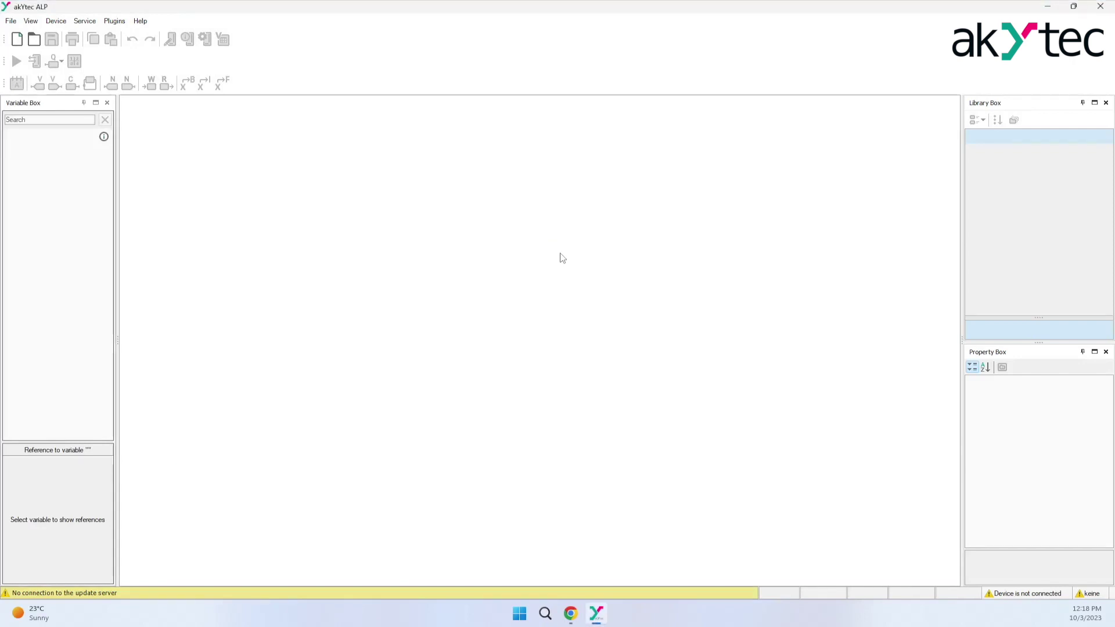
- Start a new project, preview several devices, and confirm PR200-24.2(4) as the device
{"action": "left_click", "coordinate": [17, 40]}
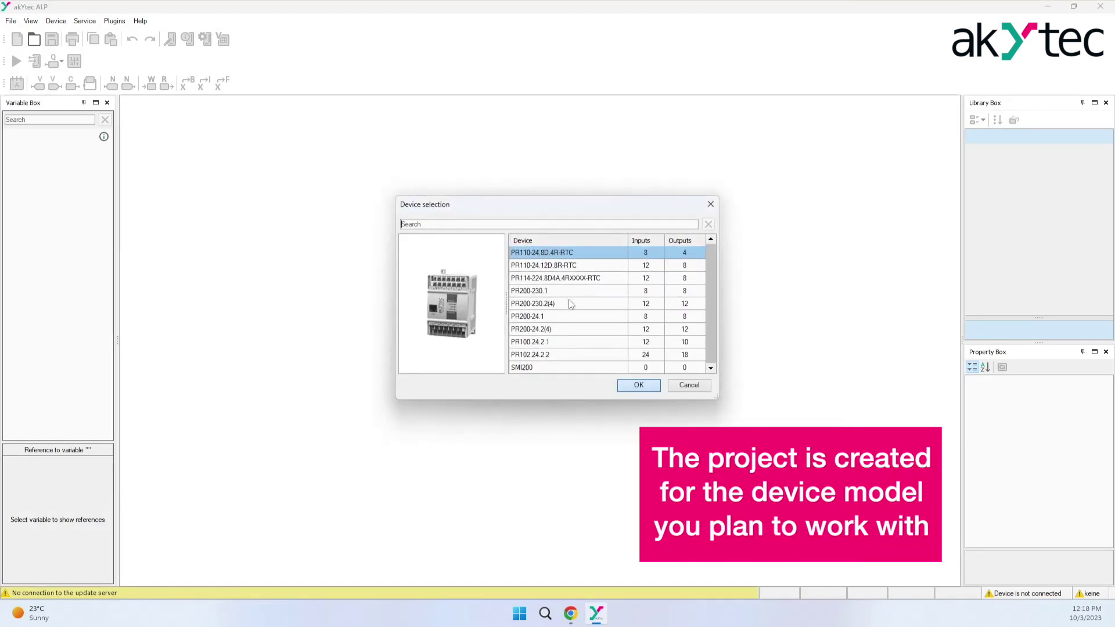
{"action": "scroll", "coordinate": [571, 305], "scroll_direction": "down", "scroll_amount": 1}
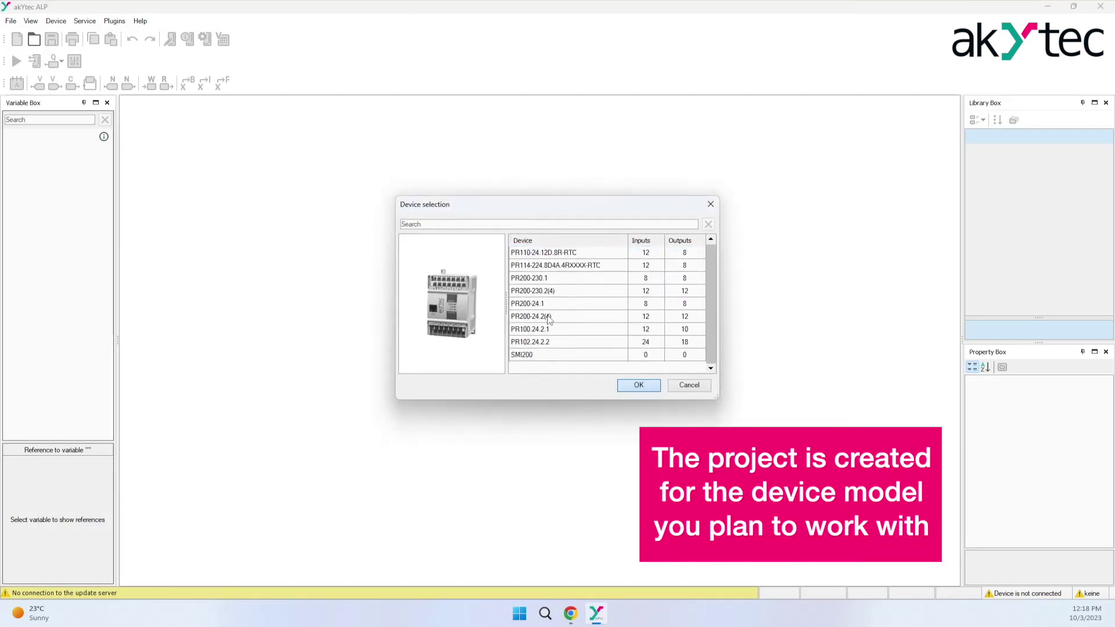
{"action": "left_click", "coordinate": [551, 321]}
{"action": "left_click", "coordinate": [552, 329]}
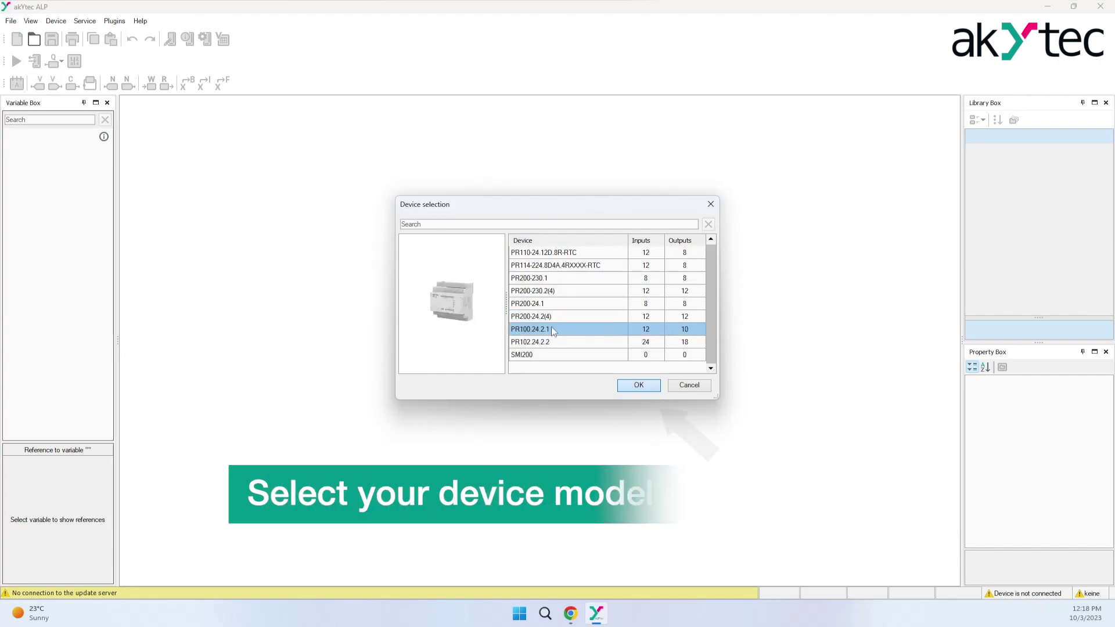
{"action": "left_click", "coordinate": [565, 278]}
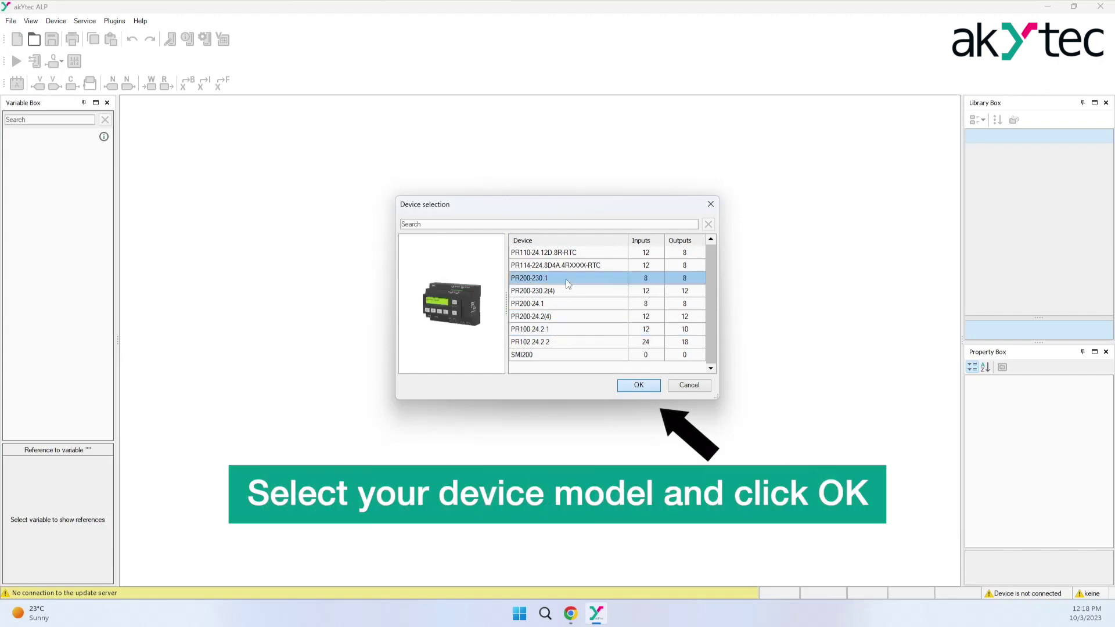
{"action": "left_click", "coordinate": [567, 316]}
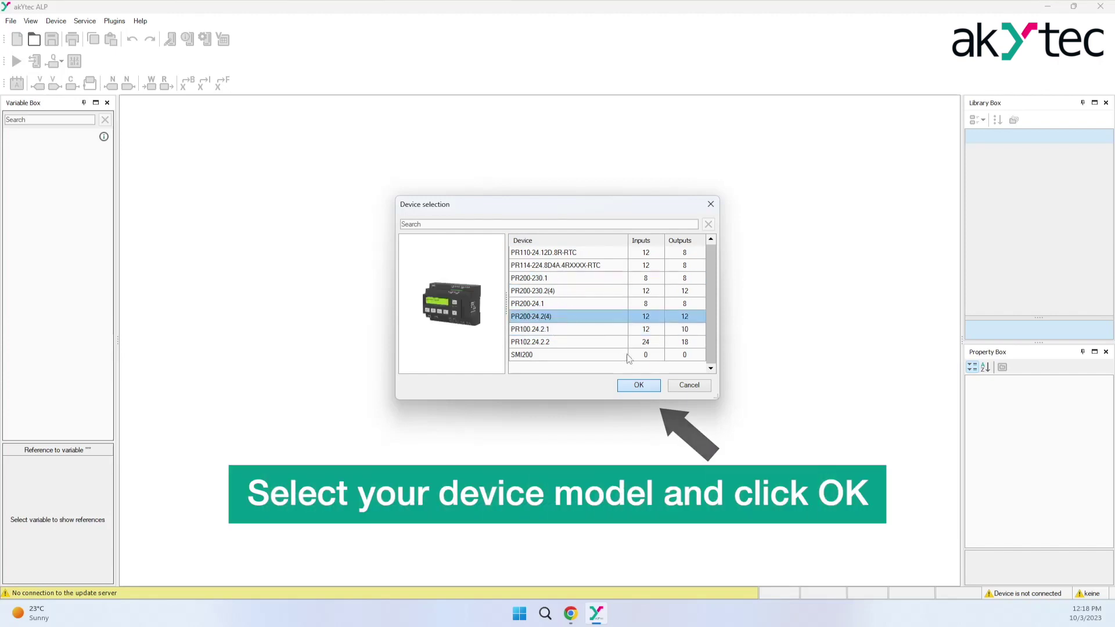
{"action": "left_click", "coordinate": [642, 386]}
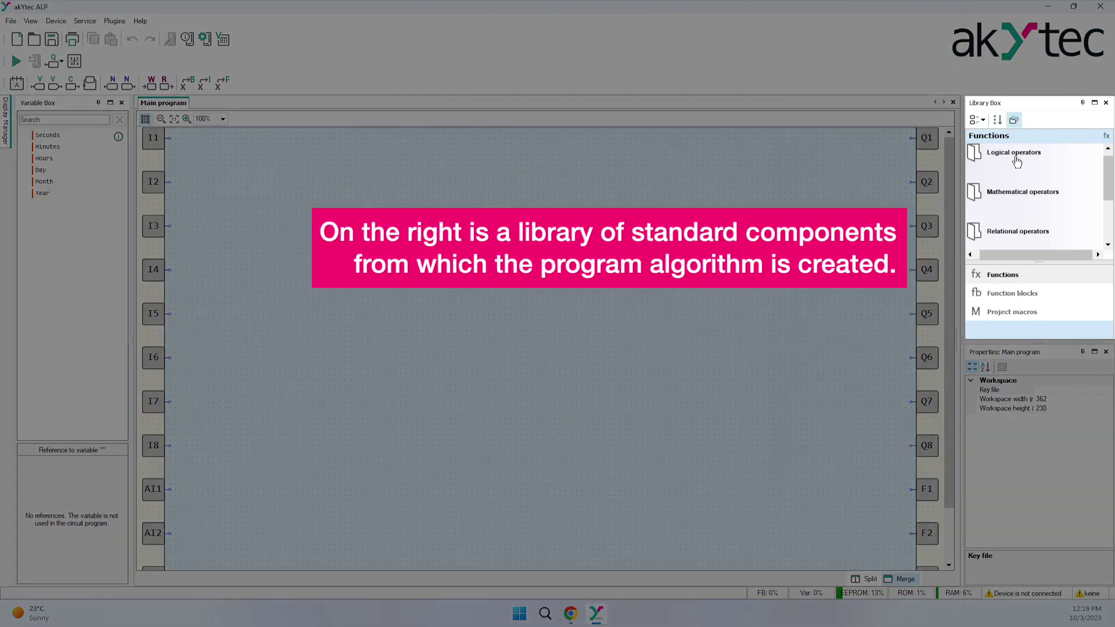
- Switch the Library Box to List view, expand Logical operators and select AND
{"action": "left_click", "coordinate": [983, 122]}
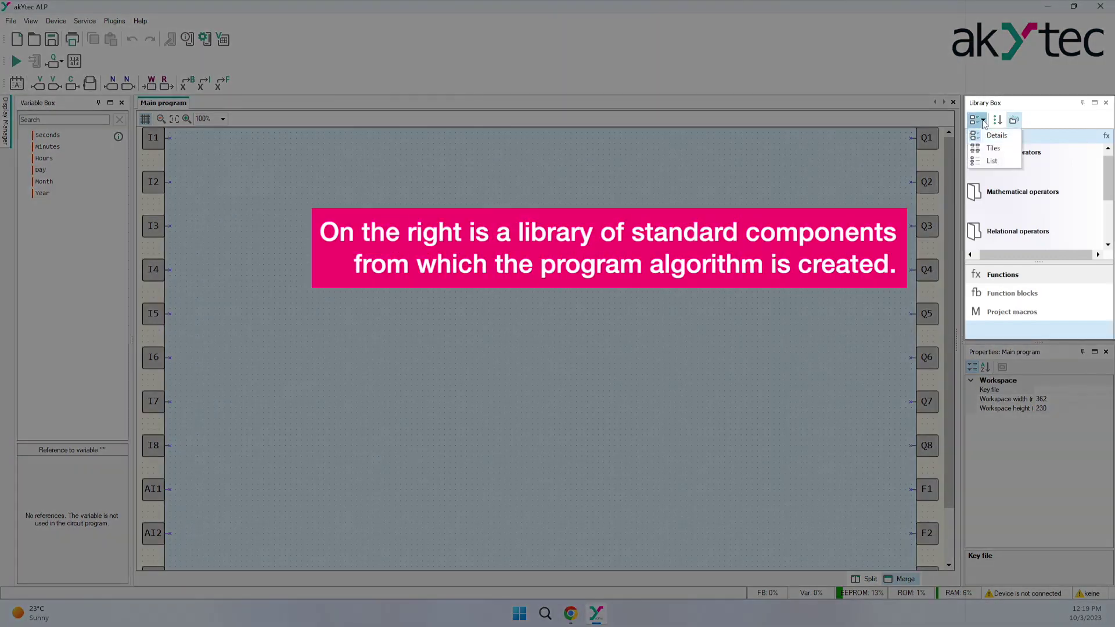
{"action": "left_click", "coordinate": [992, 161]}
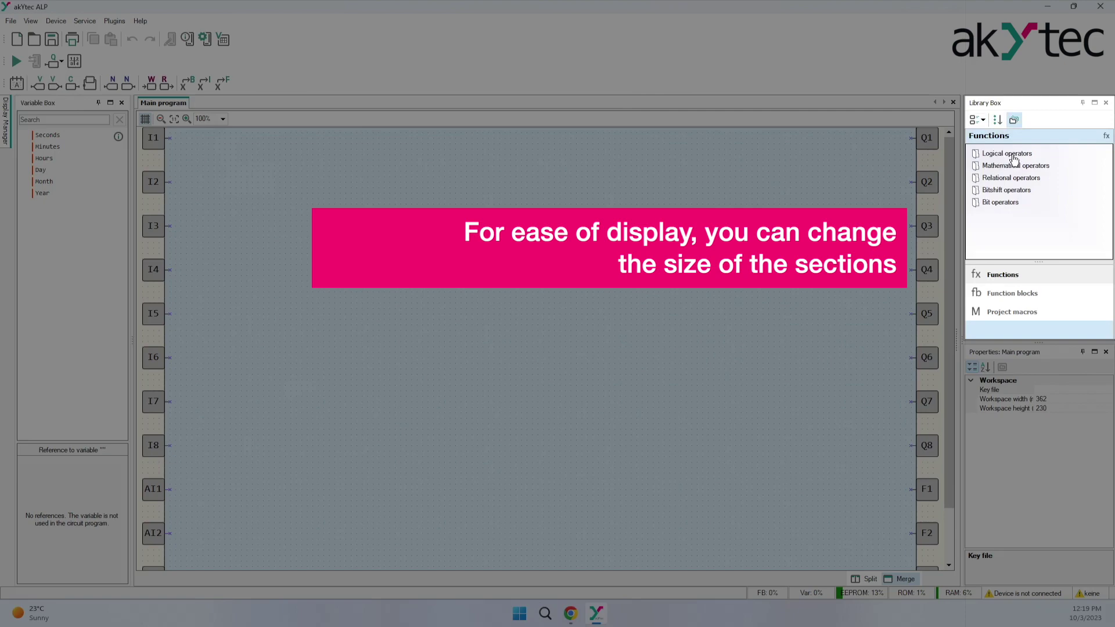
{"action": "left_click", "coordinate": [1015, 159]}
{"action": "double_click", "coordinate": [1013, 155]}
{"action": "left_click", "coordinate": [989, 166]}
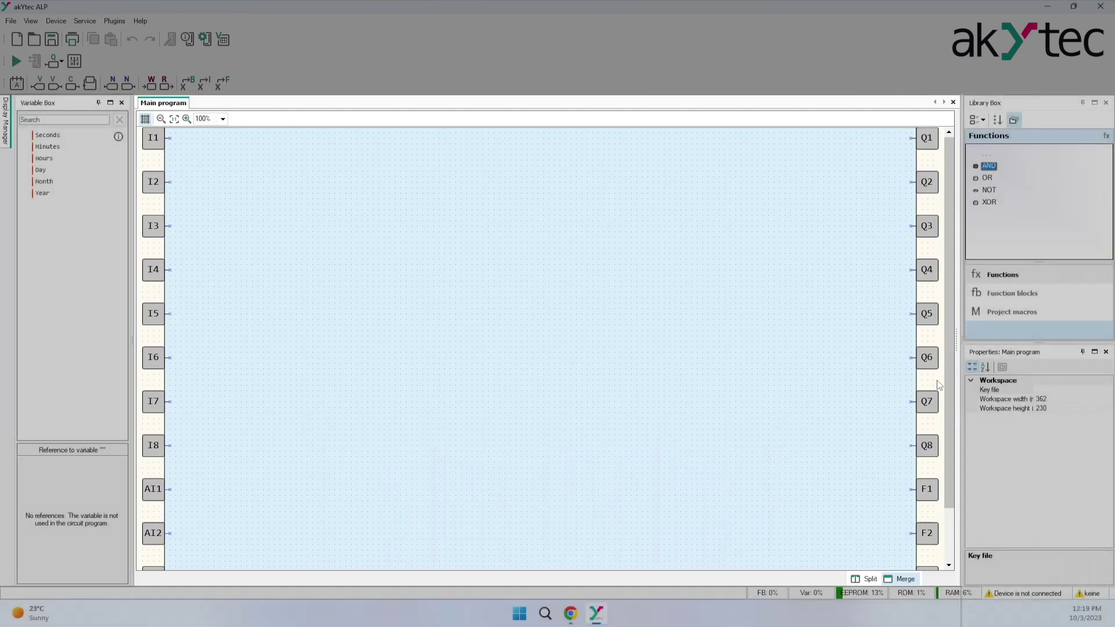
- Drag the Minutes variable from the Variable Box onto the upper-left canvas
{"action": "left_click", "coordinate": [48, 147]}
{"action": "left_click_drag", "start_coordinate": [280, 201], "coordinate": [280, 199]}
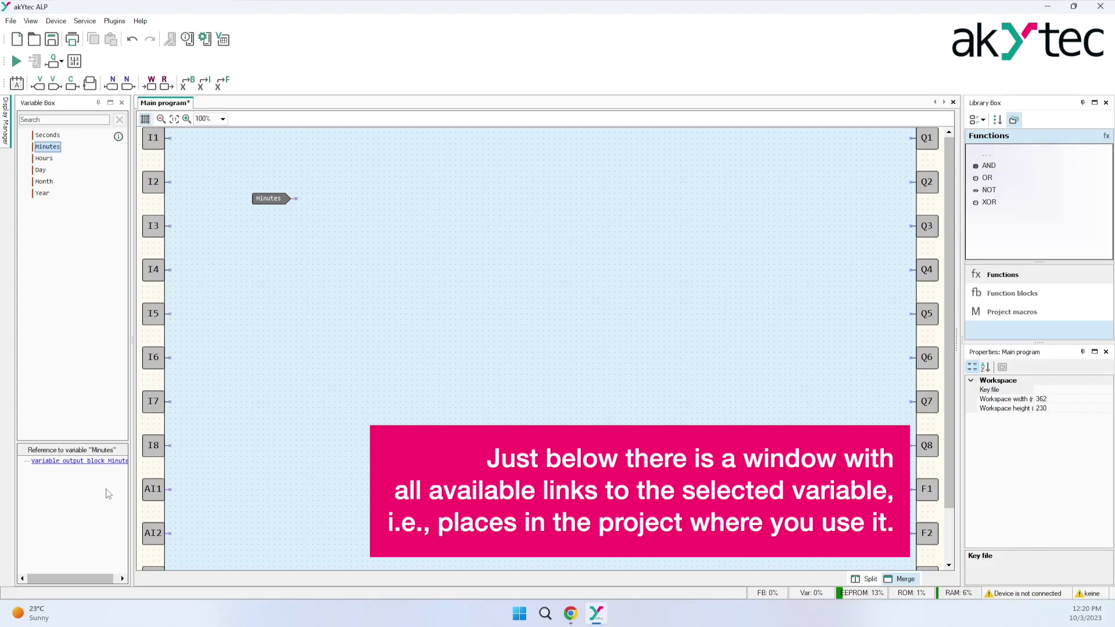
{"action": "left_click", "coordinate": [5, 126]}
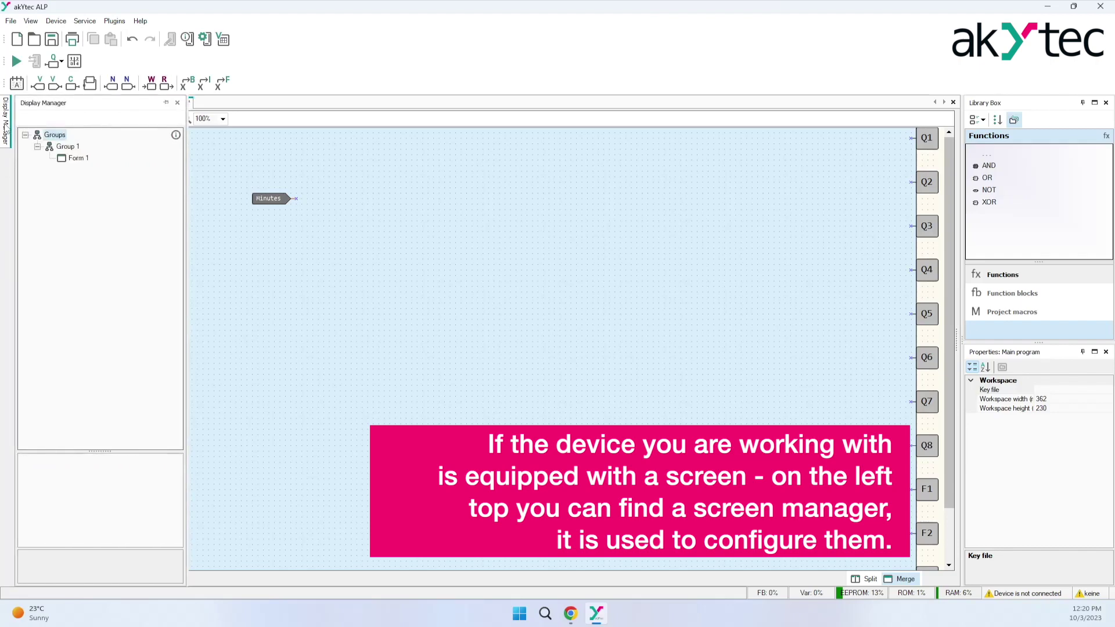
{"action": "left_click", "coordinate": [68, 147]}
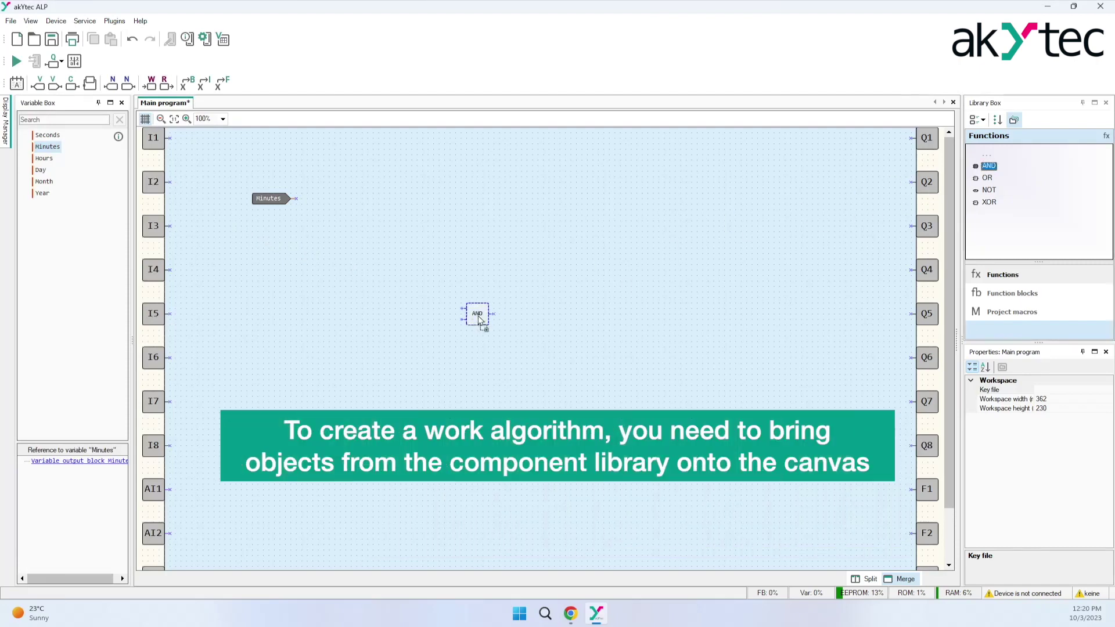
- Place an AND block mid-canvas and a NOT block to its right
{"action": "left_click_drag", "start_coordinate": [985, 165], "coordinate": [456, 303]}
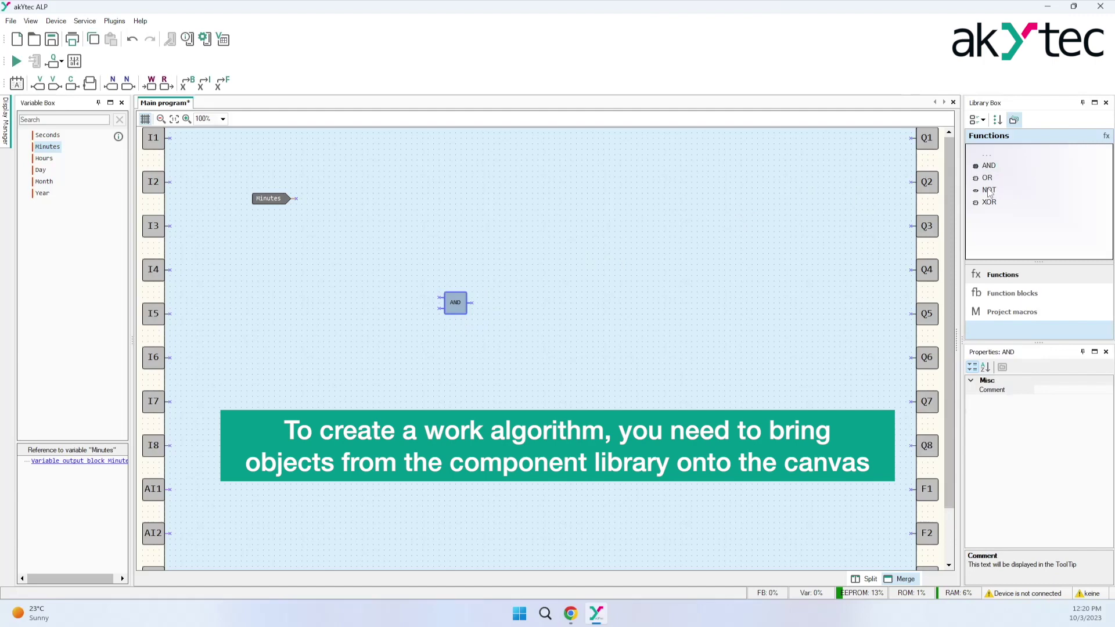
{"action": "left_click_drag", "start_coordinate": [988, 190], "coordinate": [537, 322]}
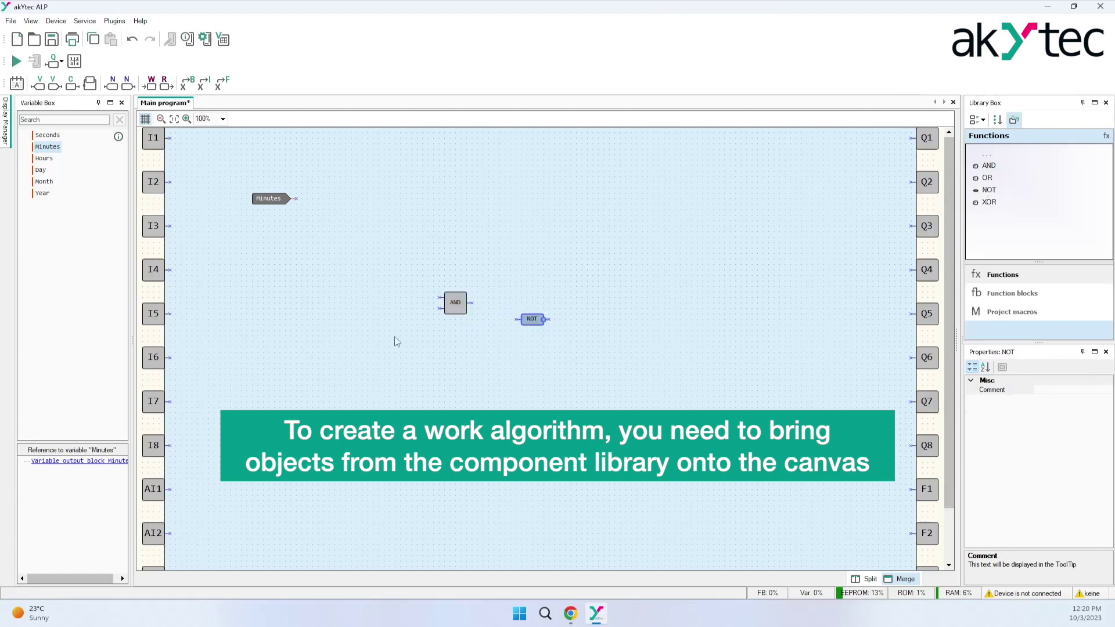
{"action": "left_click", "coordinate": [439, 296]}
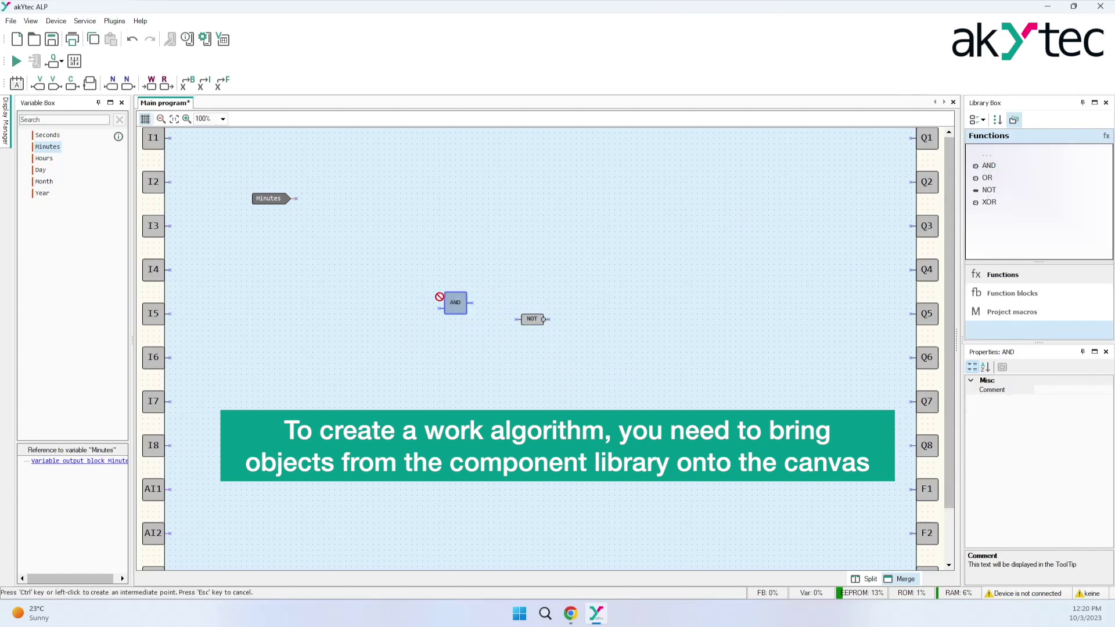
- Wire input I4 into AND, AND into NOT, and NOT into output Q4
{"action": "left_click", "coordinate": [171, 270]}
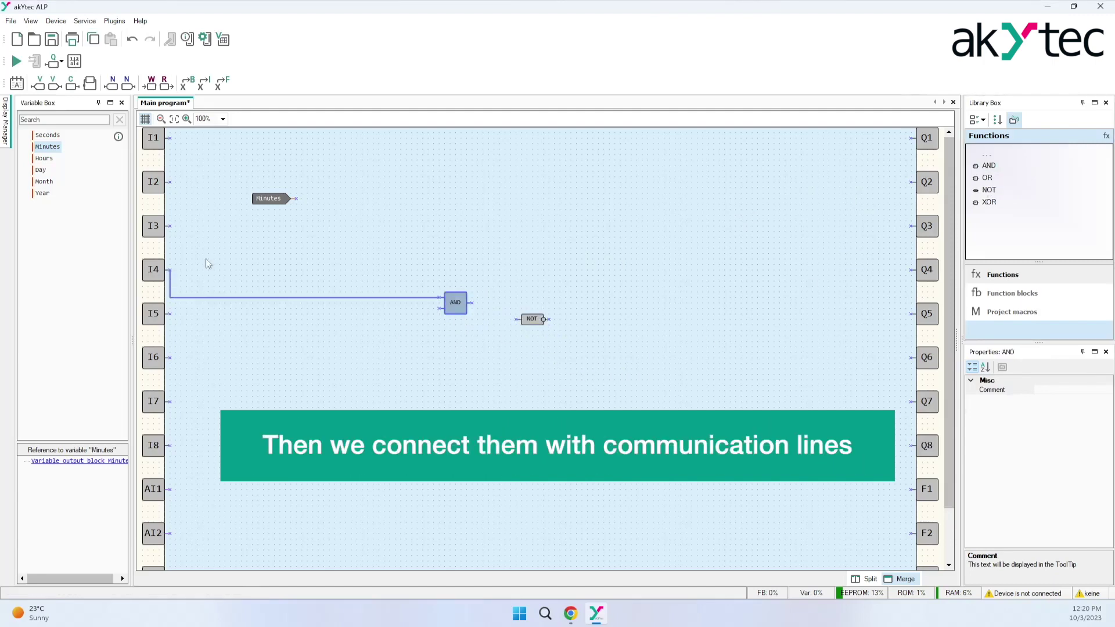
{"action": "left_click", "coordinate": [471, 302]}
{"action": "left_click", "coordinate": [516, 319]}
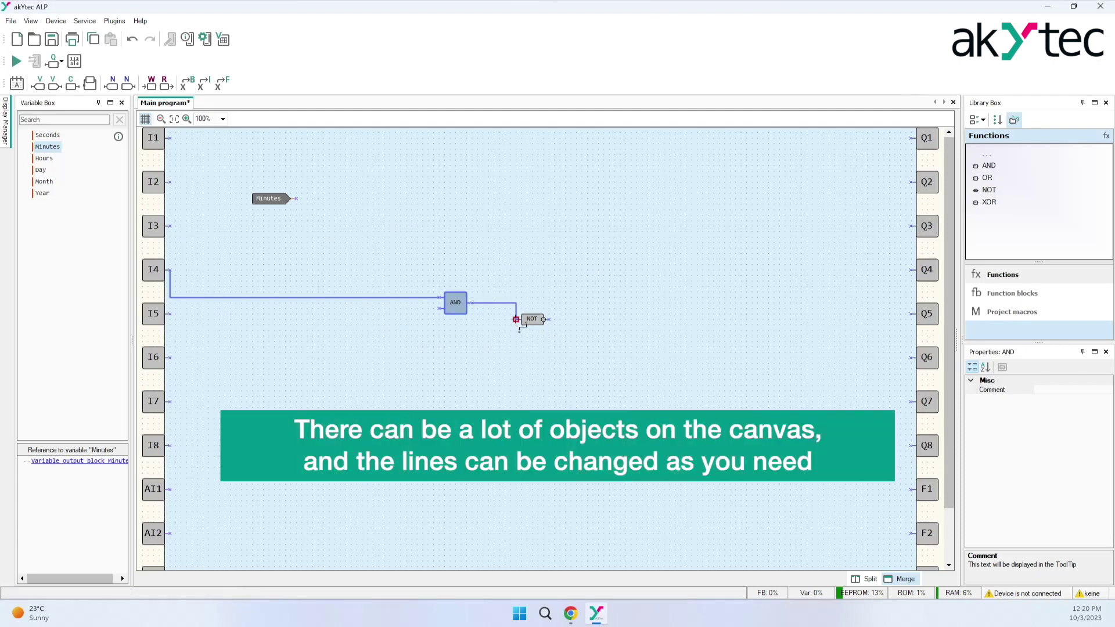
{"action": "left_click", "coordinate": [550, 320]}
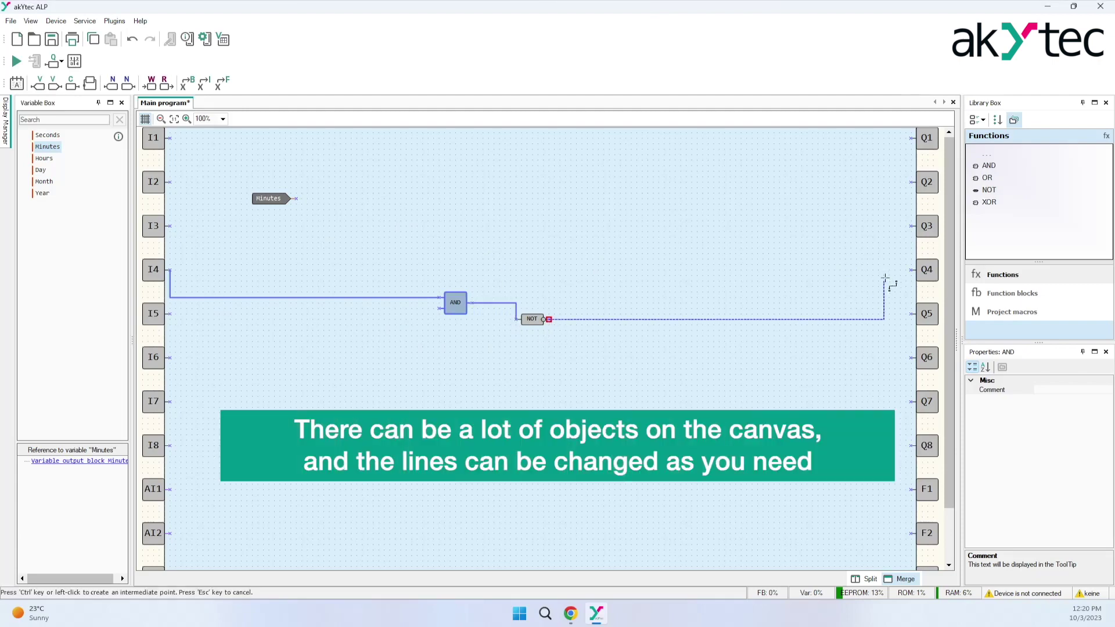
{"action": "left_click", "coordinate": [910, 270]}
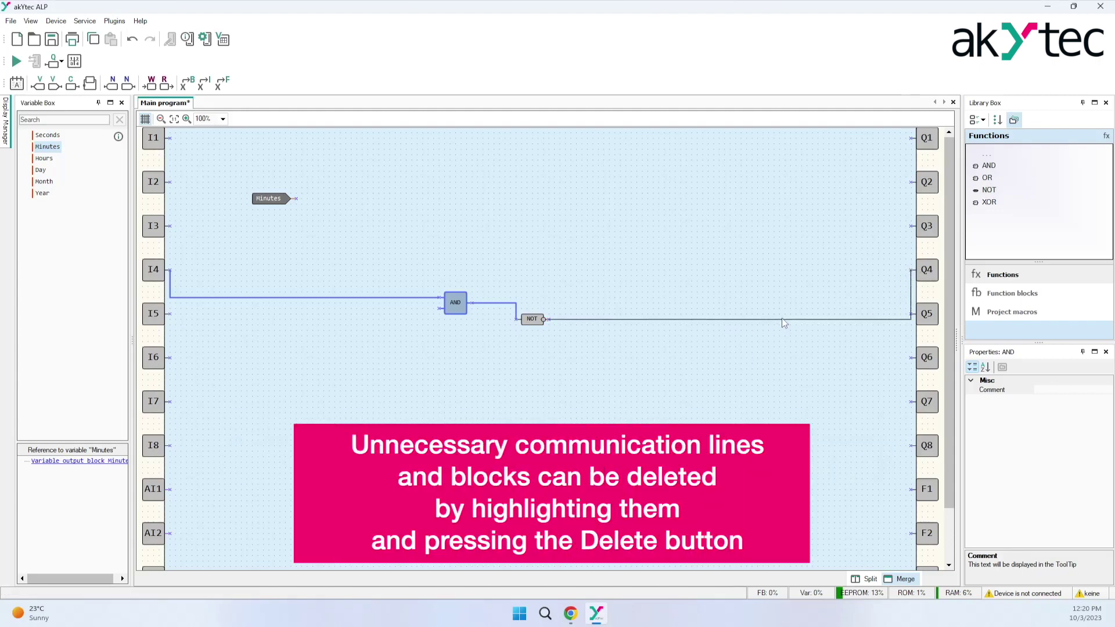
- Reroute the NOT-to-Q4 wire, then delete the AND and NOT blocks with their wires
{"action": "left_click", "coordinate": [781, 318]}
{"action": "left_click_drag", "start_coordinate": [911, 319], "coordinate": [791, 330]}
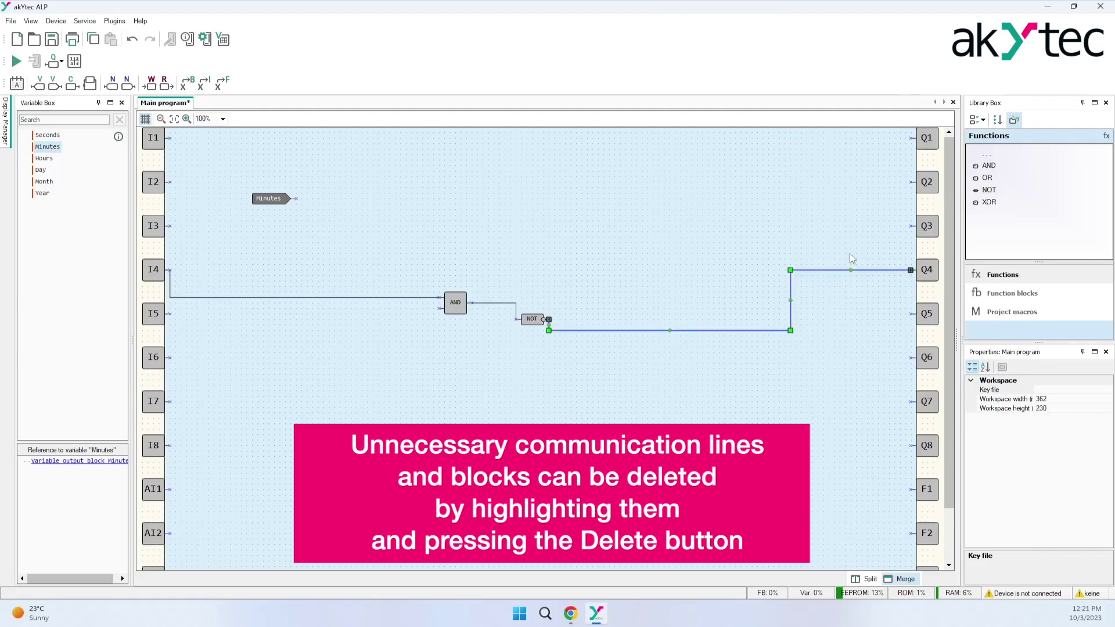
{"action": "left_click_drag", "start_coordinate": [851, 269], "coordinate": [851, 292]}
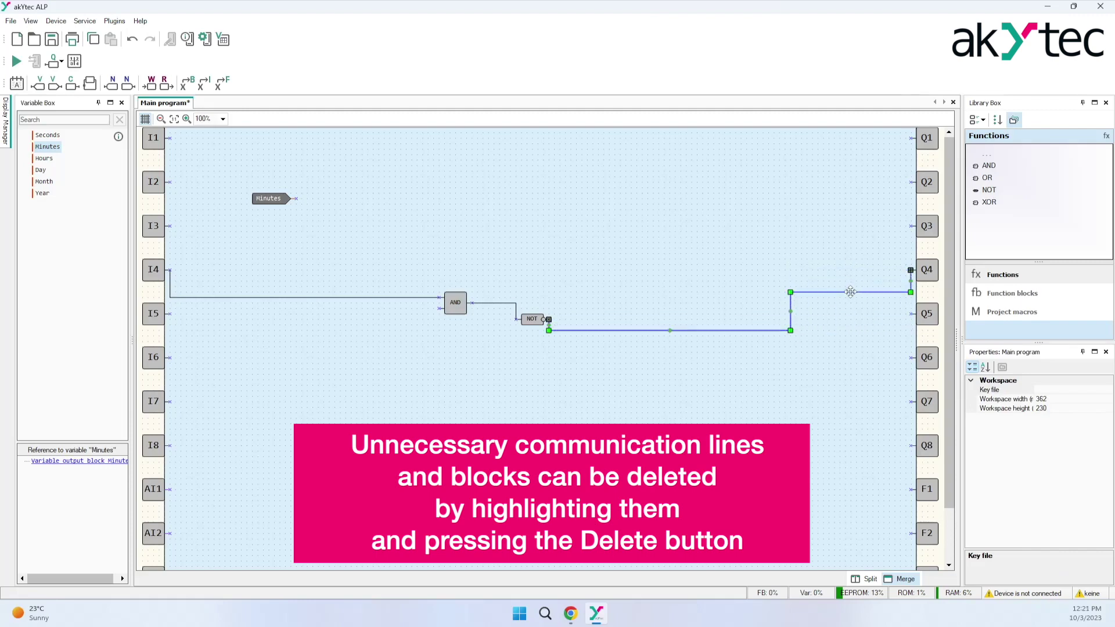
{"action": "left_click", "coordinate": [843, 346]}
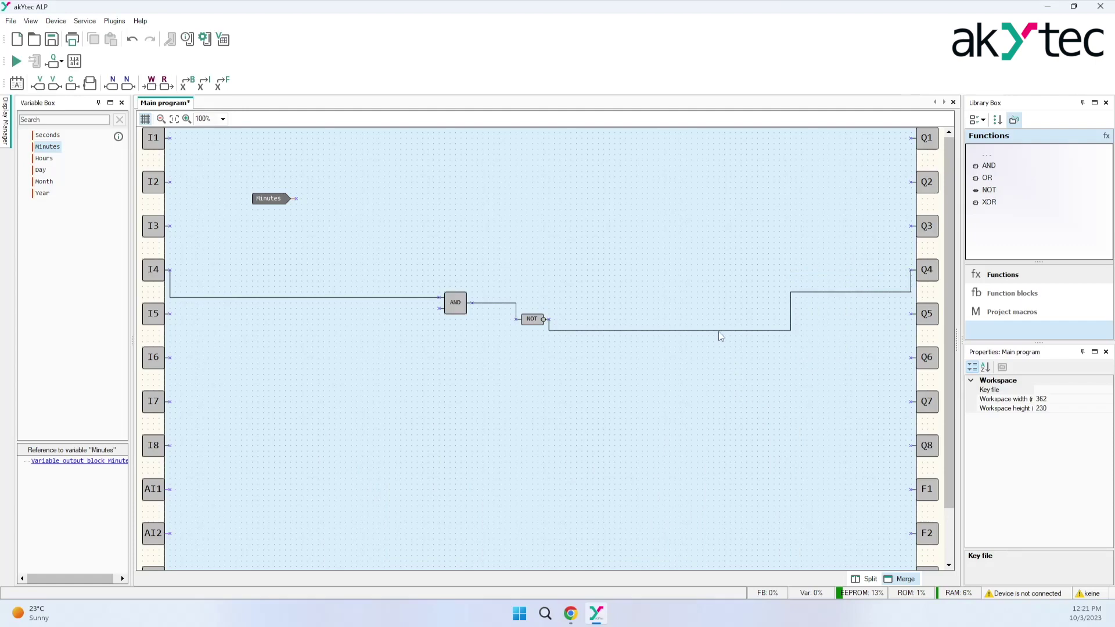
{"action": "left_click", "coordinate": [719, 330]}
{"action": "key", "text": "Delete"}
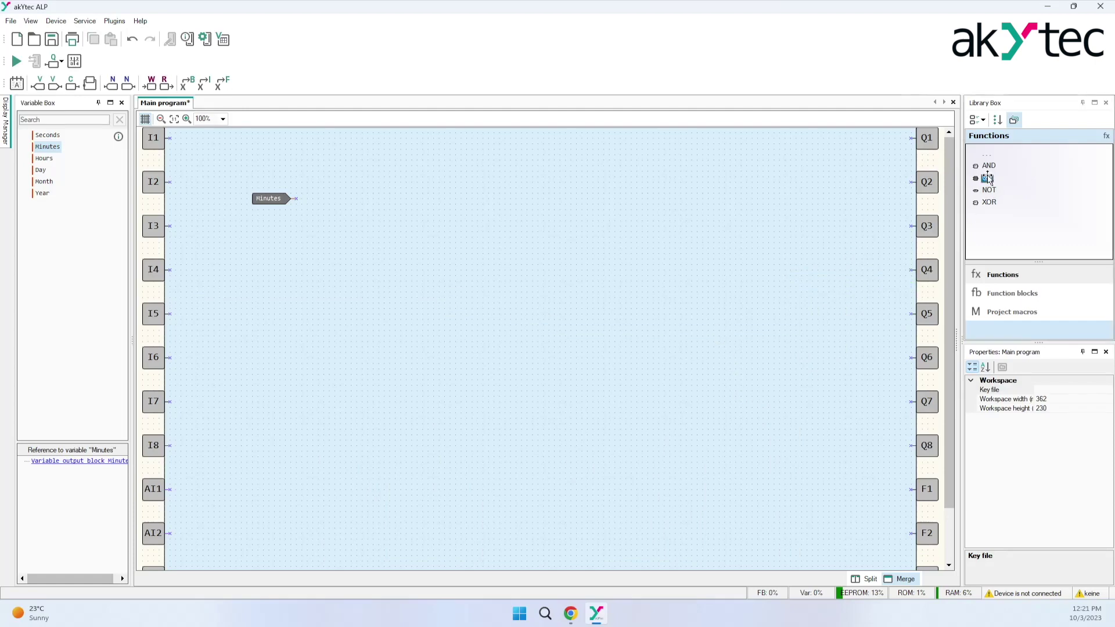
- Place an OR block mid-canvas and enlarge it with Ctrl+arrow keys
{"action": "left_click_drag", "start_coordinate": [989, 178], "coordinate": [580, 279]}
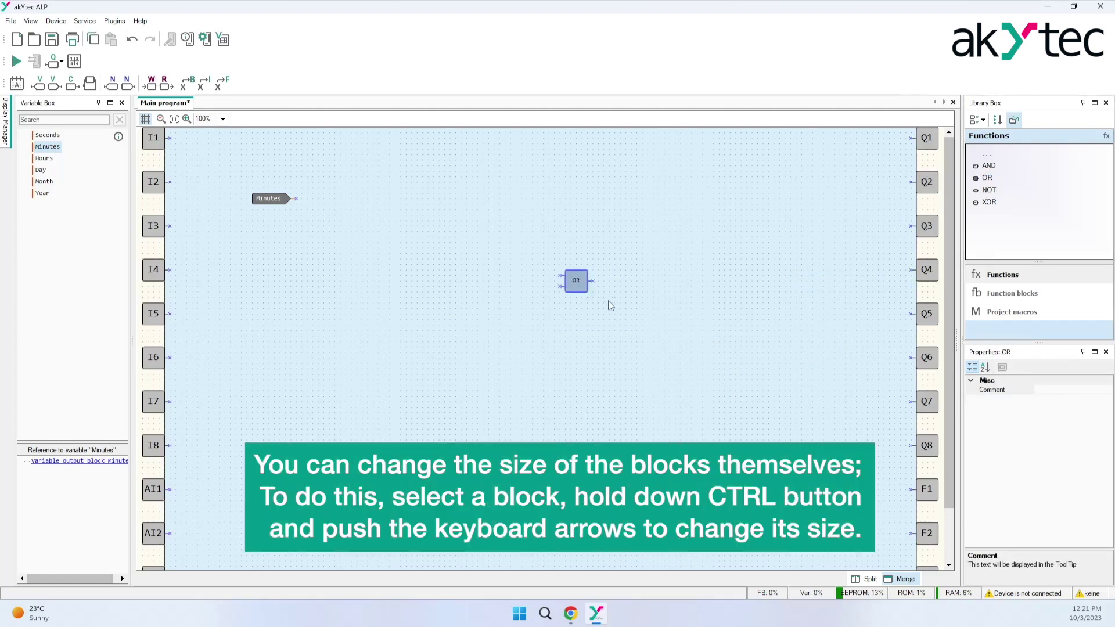
{"action": "key", "text": "ctrl+Down"}
{"action": "key", "text": "ctrl+Down"}
{"action": "key", "text": "ctrl+Right"}
{"action": "key", "text": "ctrl+Right"}
{"action": "key", "text": "ctrl+Right"}
{"action": "key", "text": "ctrl+Right"}
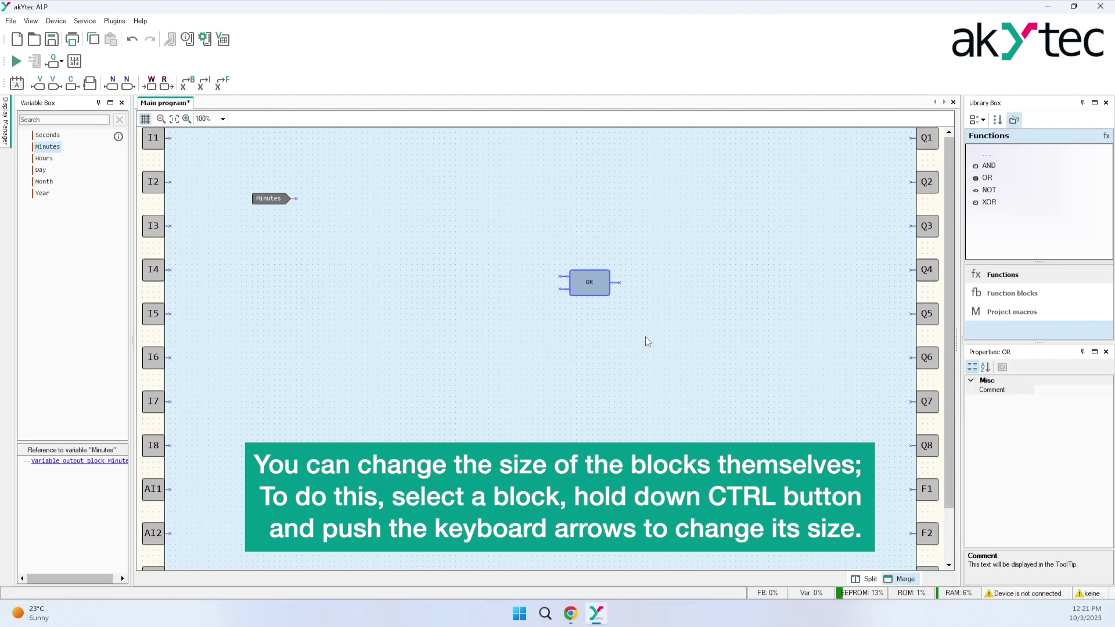
{"action": "key", "text": "ctrl+Down"}
{"action": "key", "text": "ctrl+Down"}
{"action": "key", "text": "ctrl+Down"}
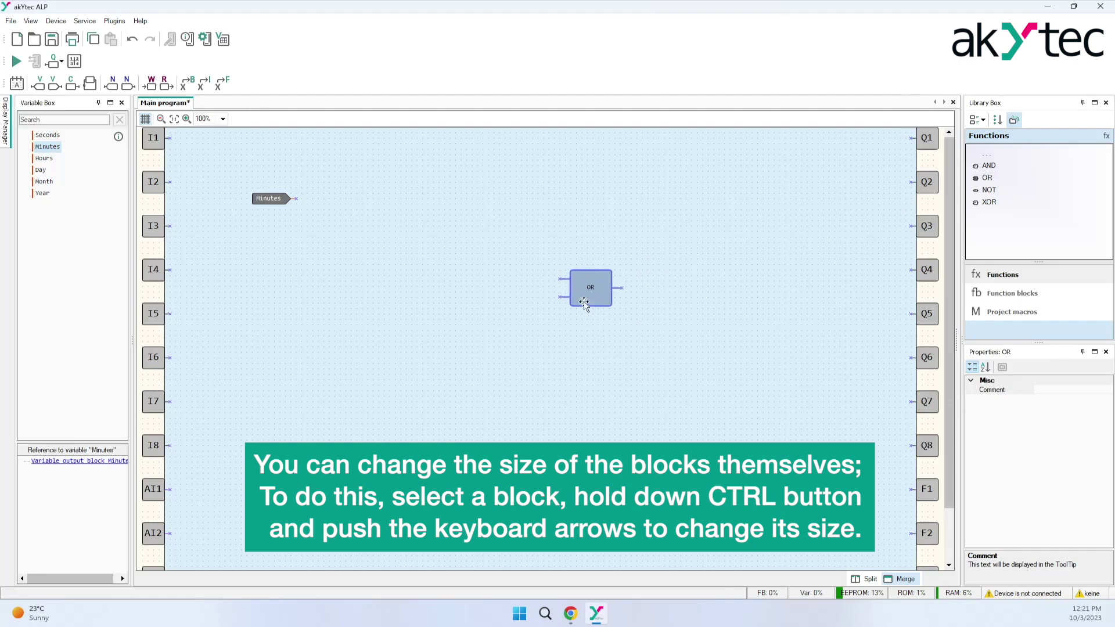
- Wire the OR block's inputs to I4 and I6, then box-select it with its wires
{"action": "left_click", "coordinate": [560, 278]}
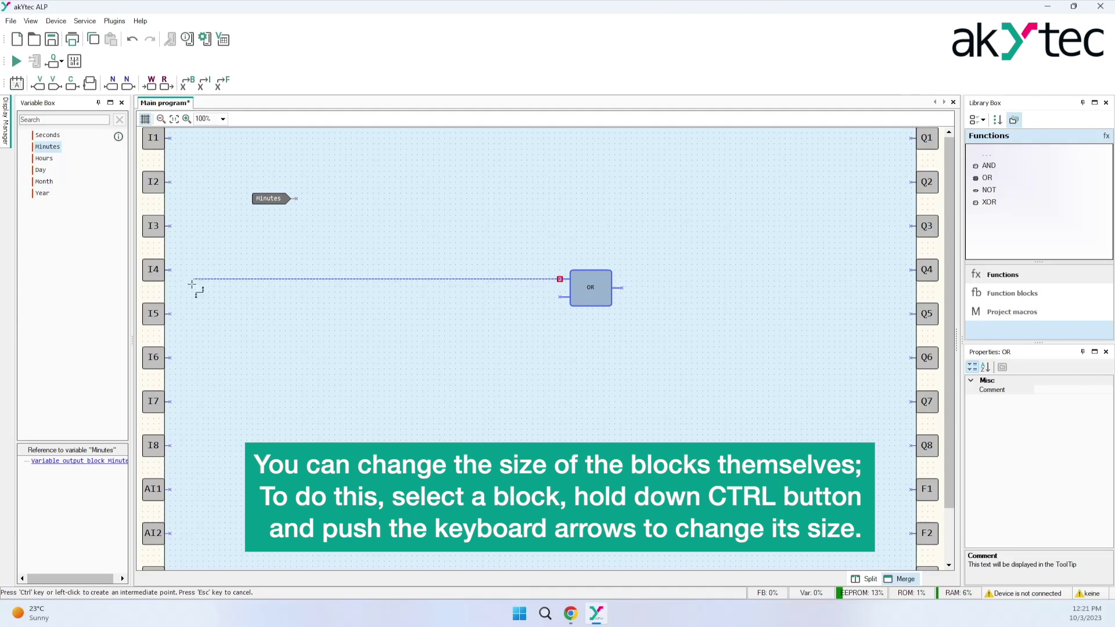
{"action": "left_click", "coordinate": [171, 272]}
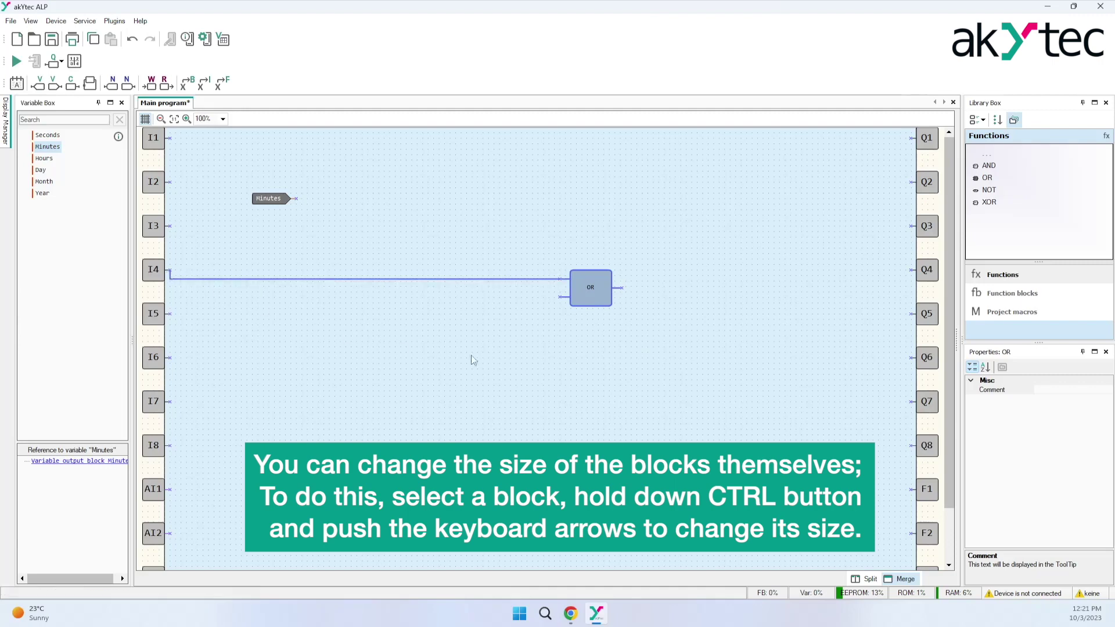
{"action": "left_click", "coordinate": [560, 298]}
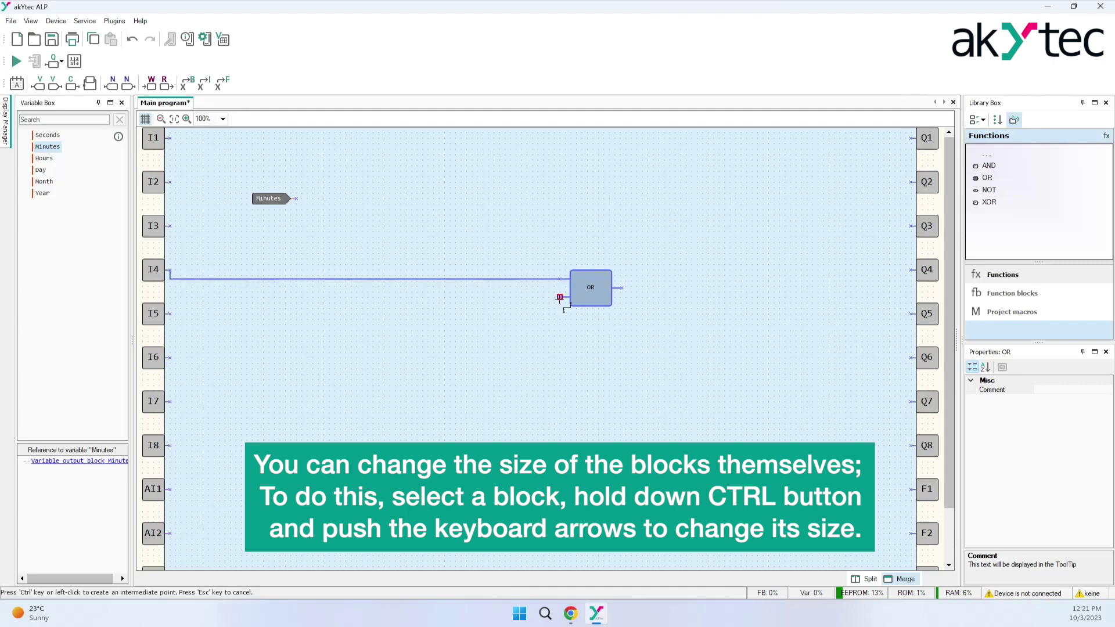
{"action": "left_click", "coordinate": [171, 358]}
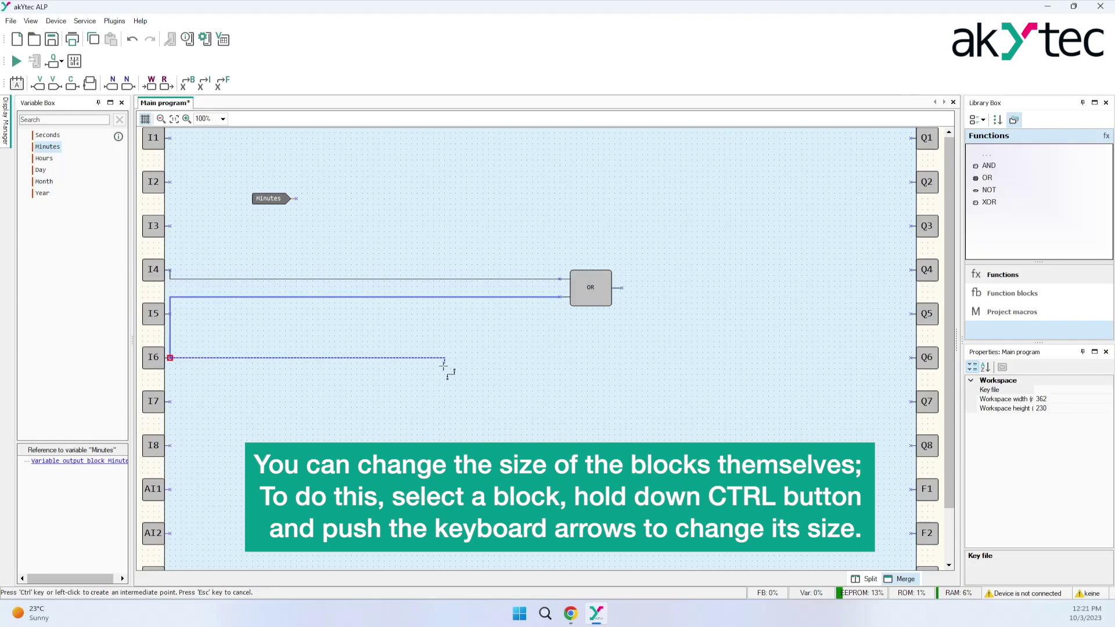
{"action": "key", "text": "Escape"}
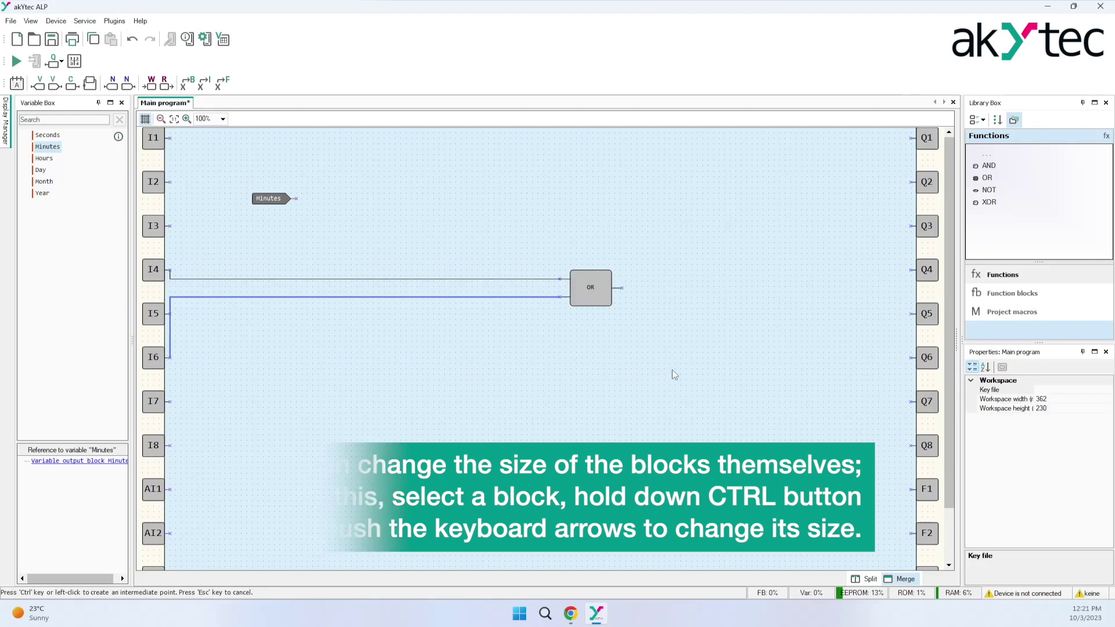
{"action": "left_click_drag", "start_coordinate": [671, 370], "coordinate": [517, 258]}
{"action": "key", "text": "Delete"}
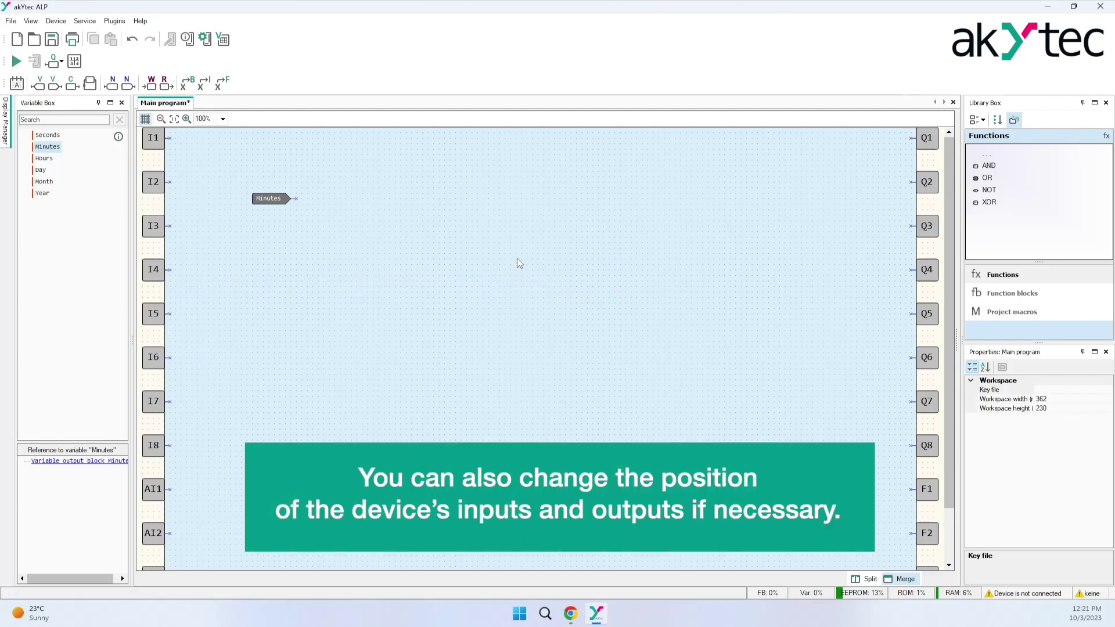
{"action": "mouse_move", "coordinate": [160, 224]}
{"action": "left_mouse_down"}
{"action": "mouse_move", "coordinate": [150, 338]}
{"action": "mouse_move", "coordinate": [154, 225]}
{"action": "left_mouse_up"}
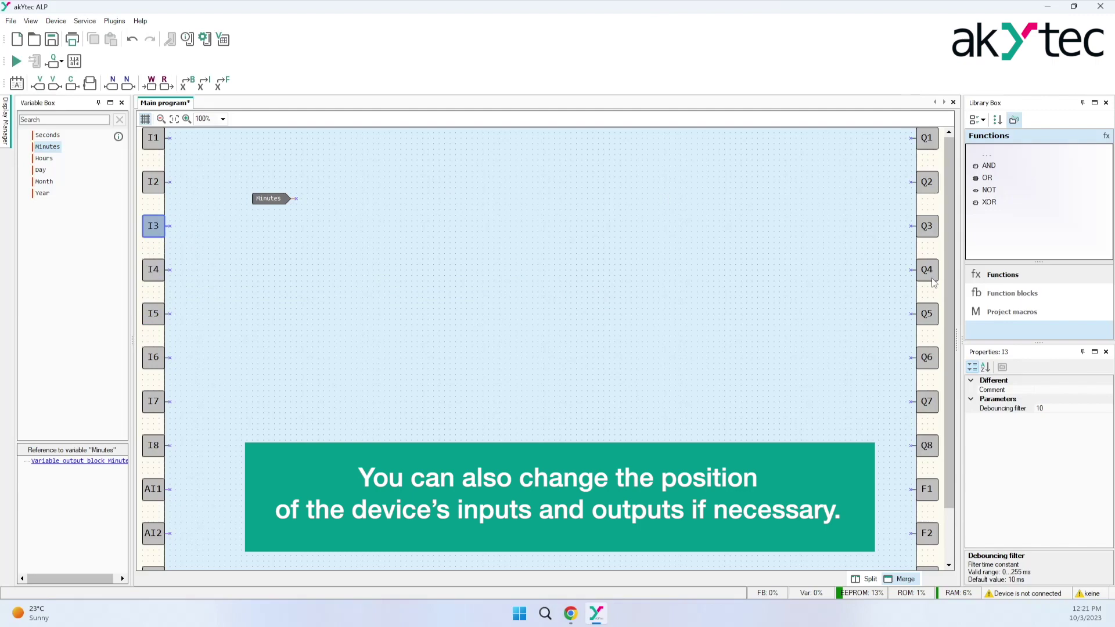
{"action": "mouse_move", "coordinate": [932, 276]}
{"action": "left_mouse_down"}
{"action": "mouse_move", "coordinate": [937, 385]}
{"action": "mouse_move", "coordinate": [931, 273]}
{"action": "left_mouse_up"}
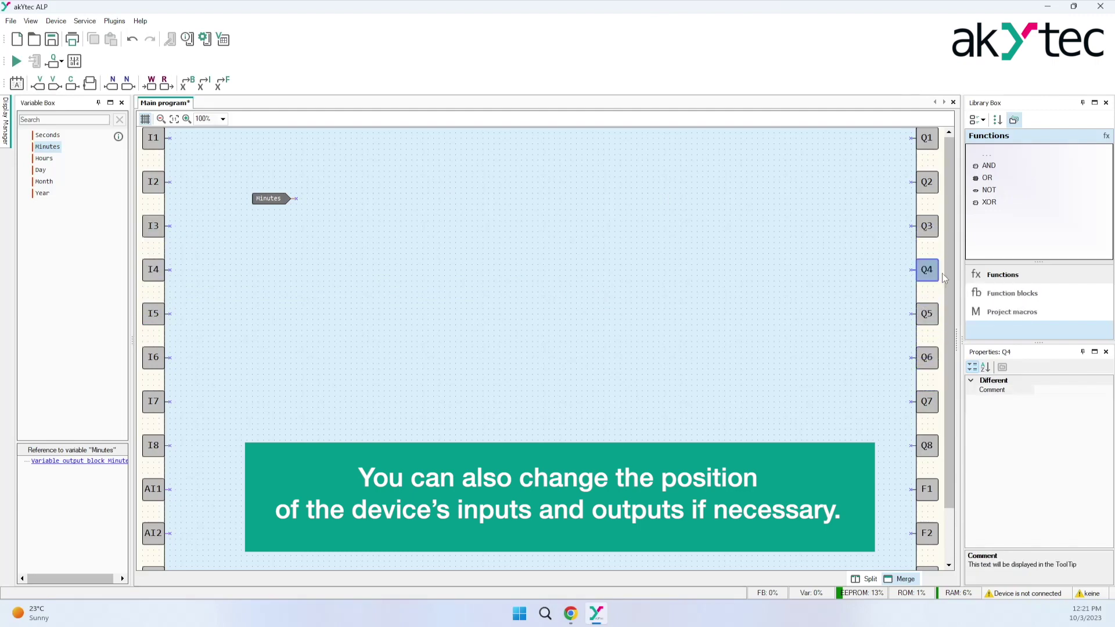